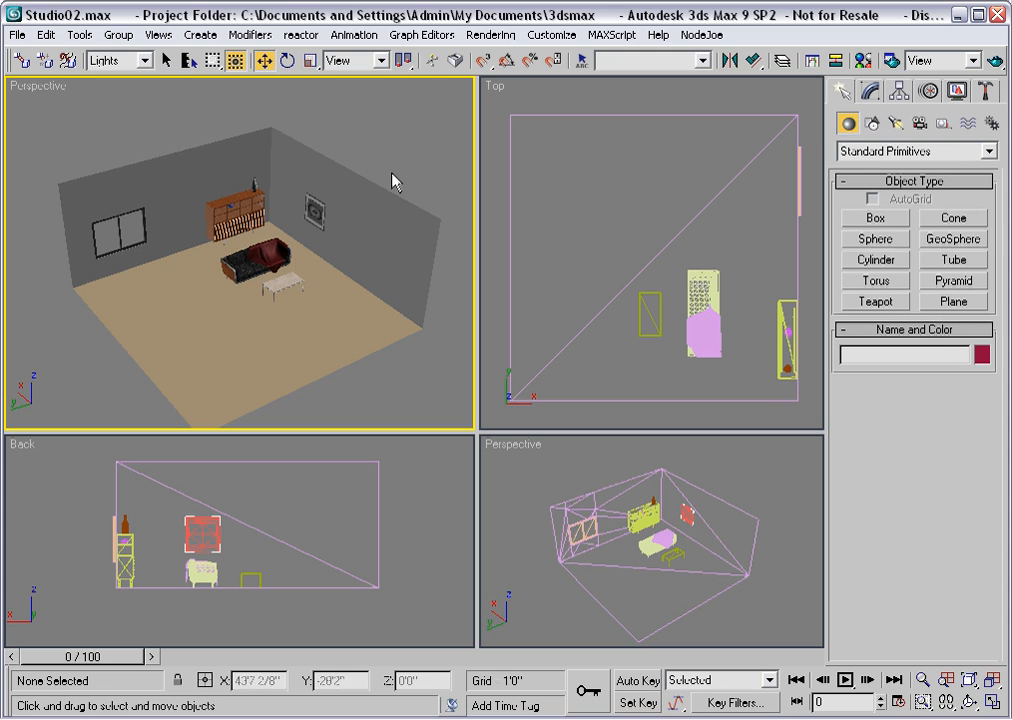
# Step: Create a Sunlight system with its compass on the room's floor and turn off the sun's shadows
pyautogui.click(990, 124)
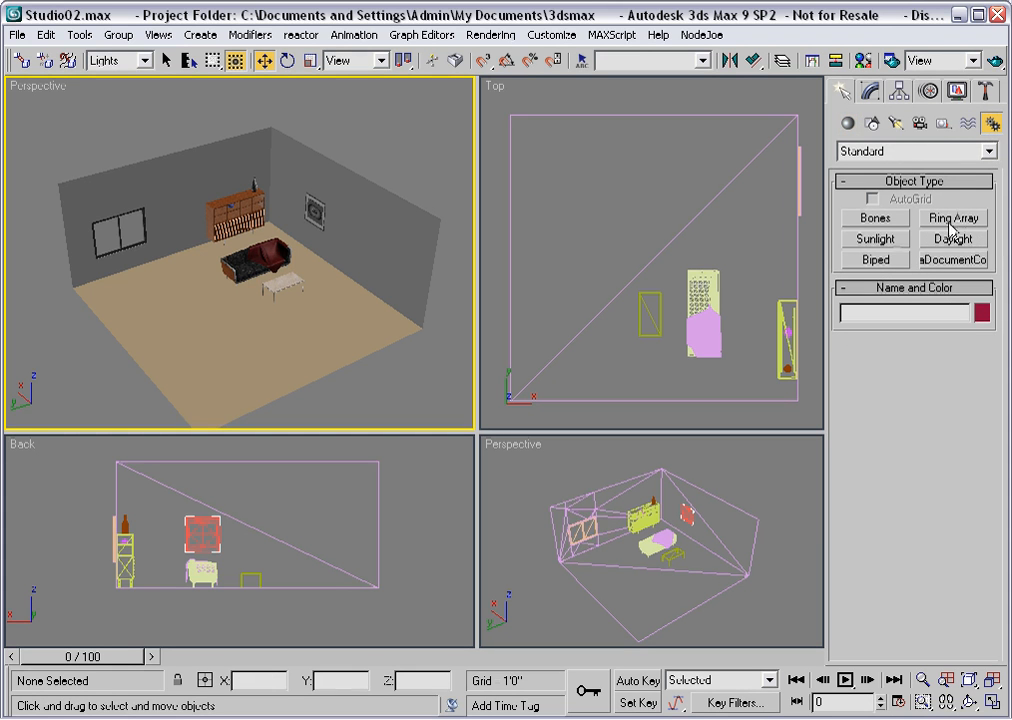
pyautogui.click(866, 240)
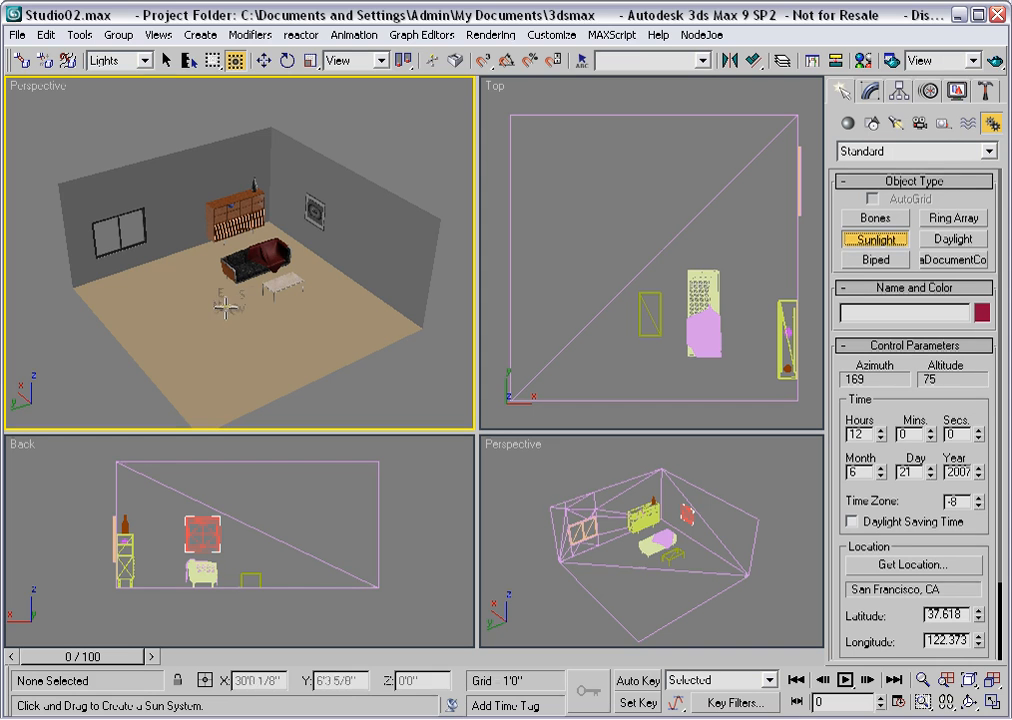
pyautogui.moveTo(225, 304); pyautogui.dragTo(210, 319)
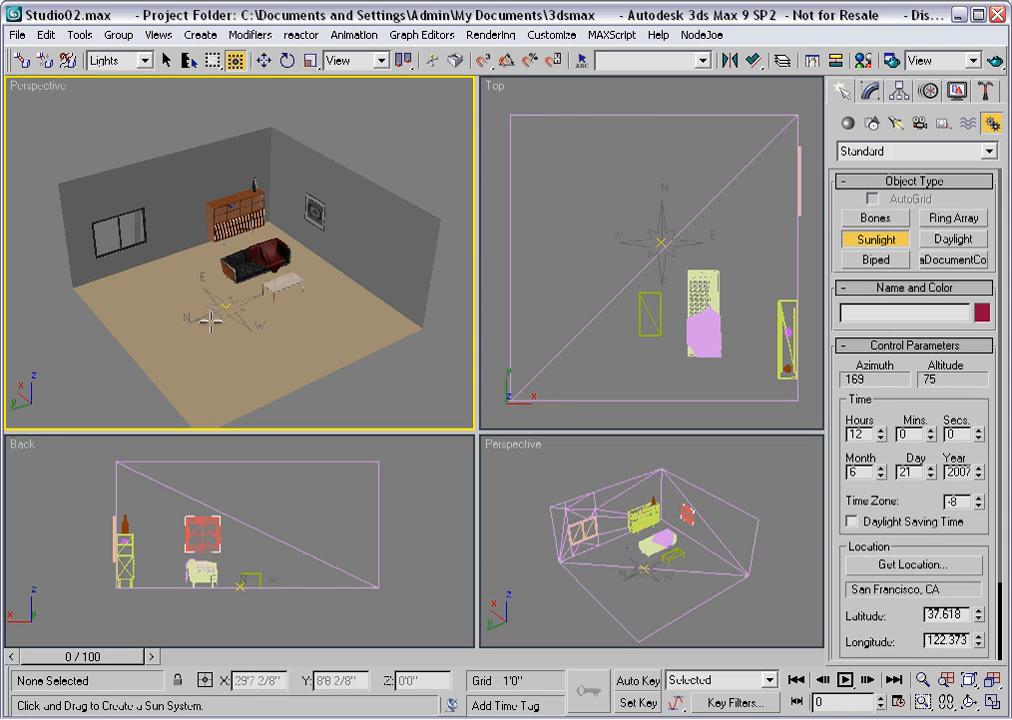
pyautogui.moveTo(210, 320); pyautogui.dragTo(210, 320)
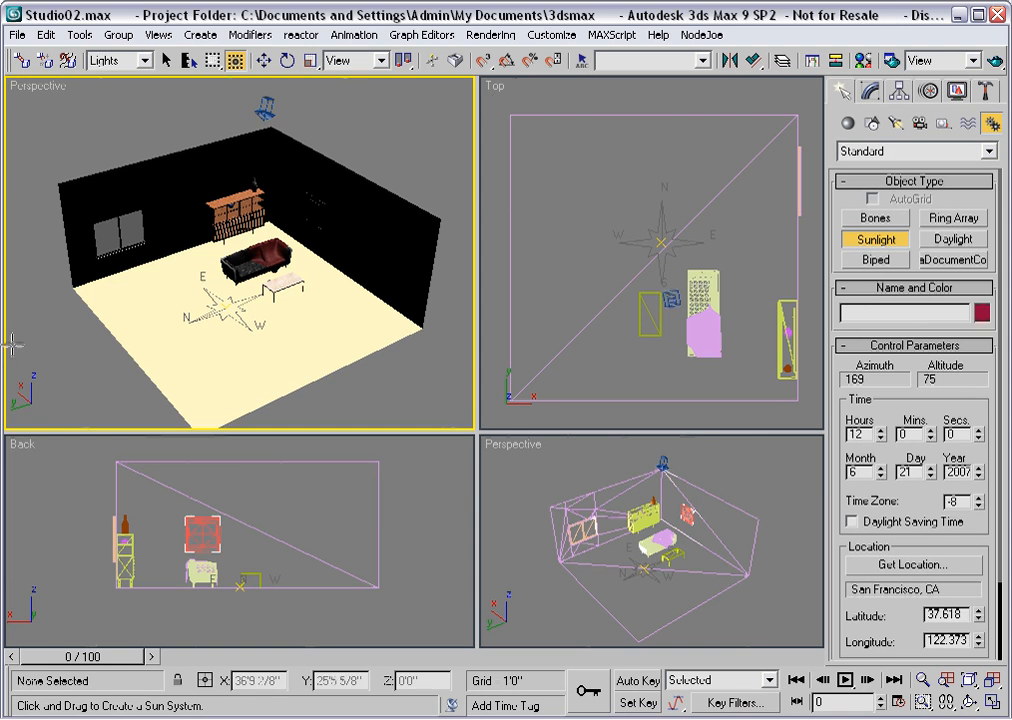
pyautogui.click(12, 345)
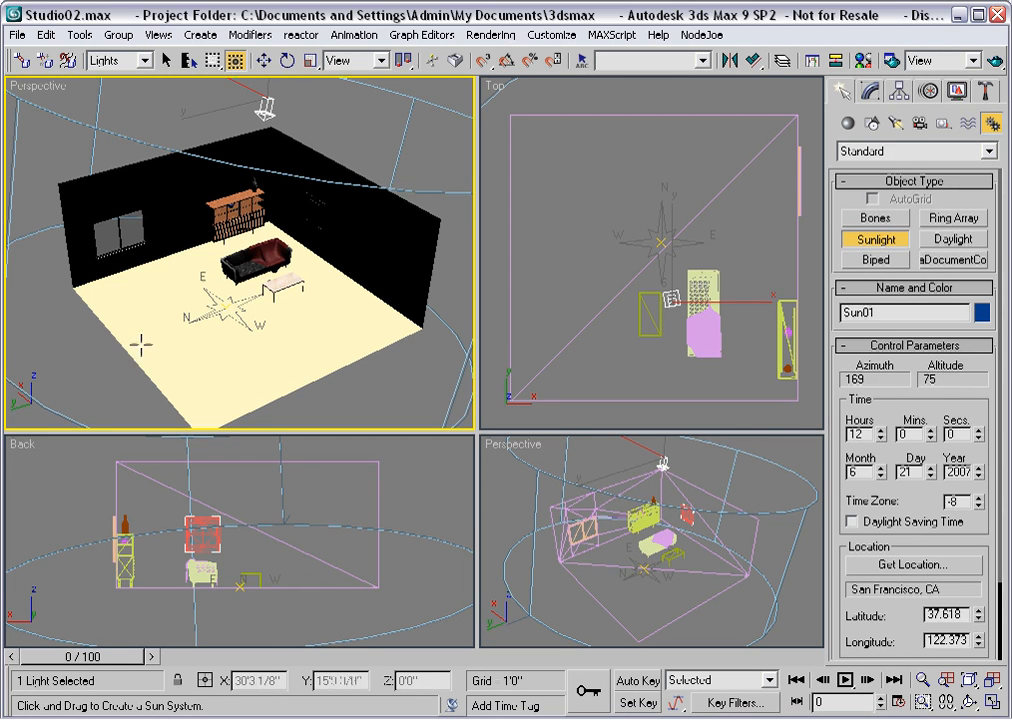
pyautogui.click(874, 93)
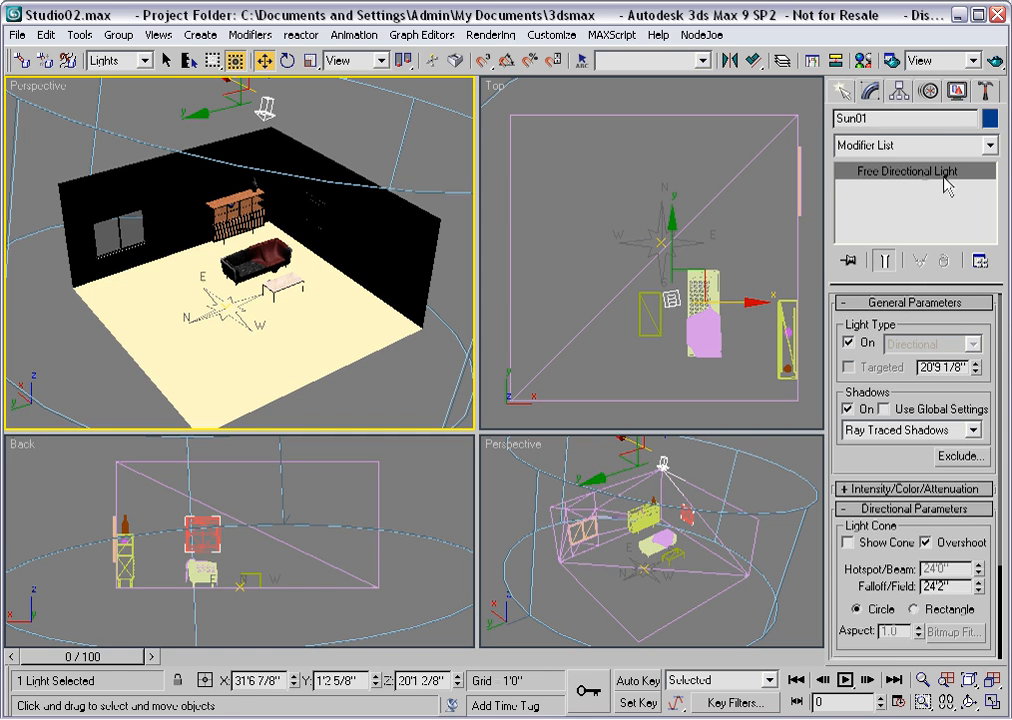
pyautogui.click(847, 410)
# Step: Set the sun's geographic location to Vancouver BC Canada using the Canada map
pyautogui.click(929, 95)
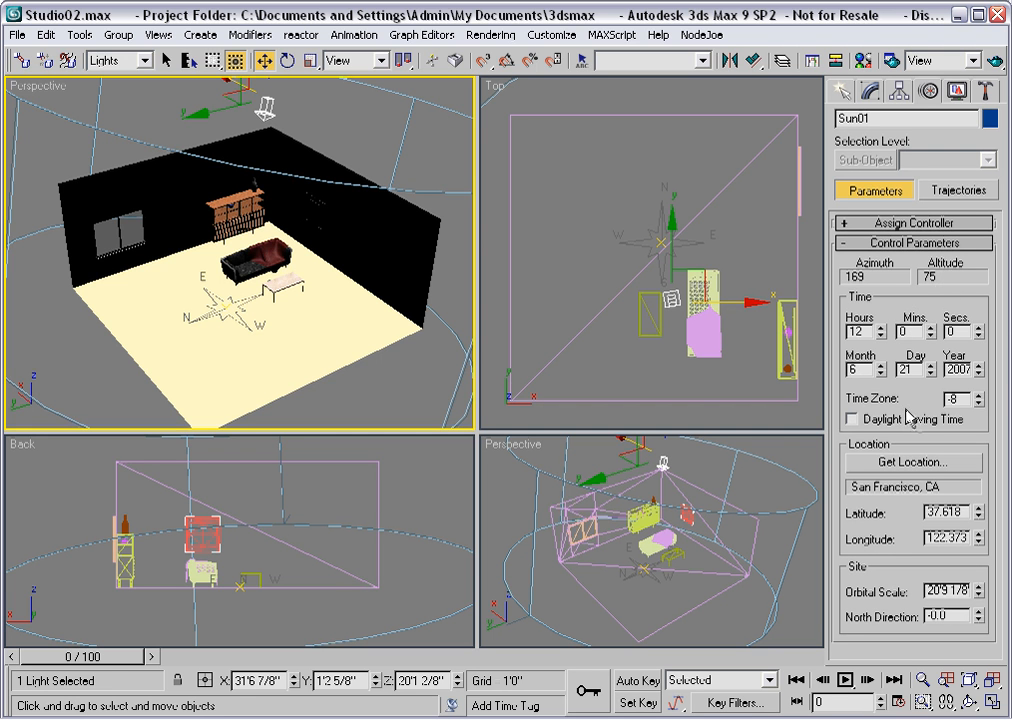
pyautogui.click(910, 466)
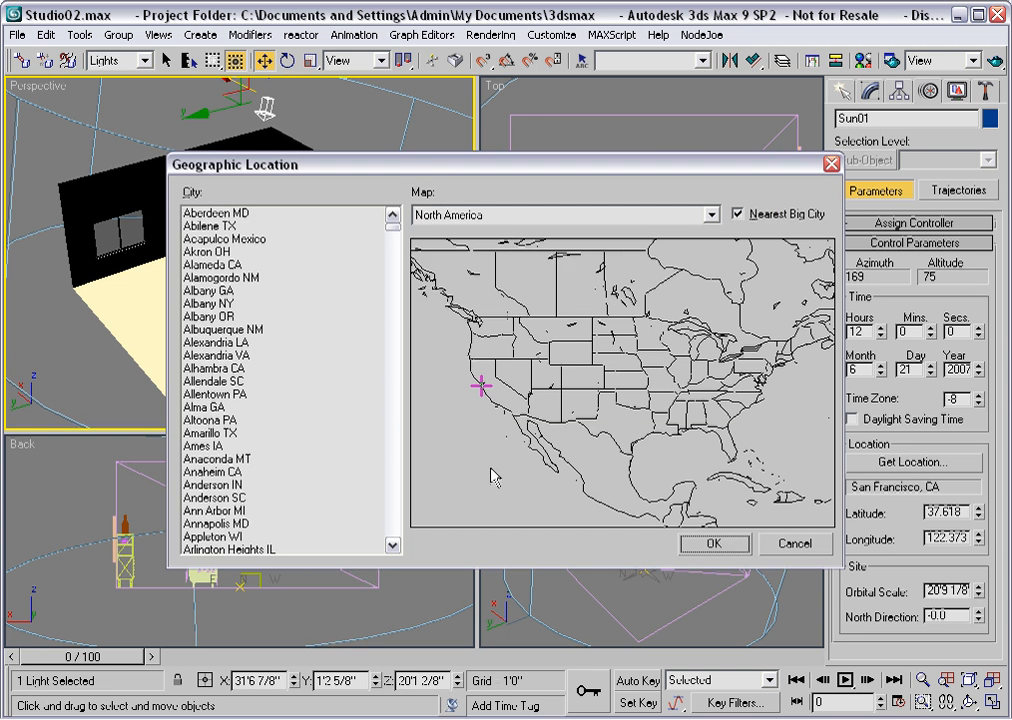
pyautogui.click(709, 215)
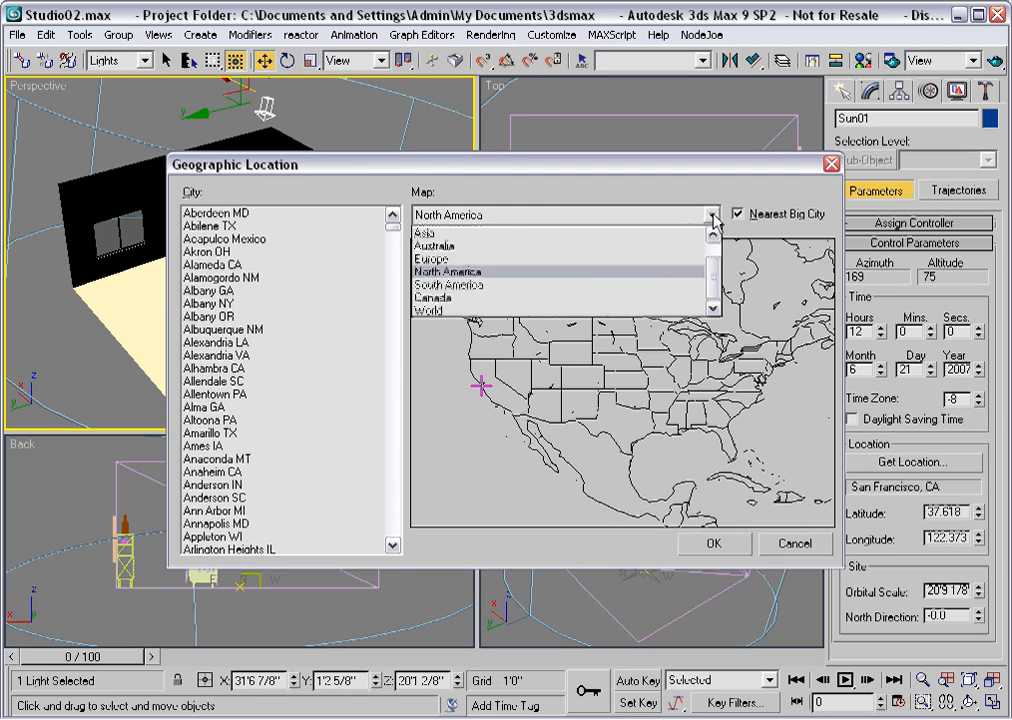
pyautogui.click(504, 298)
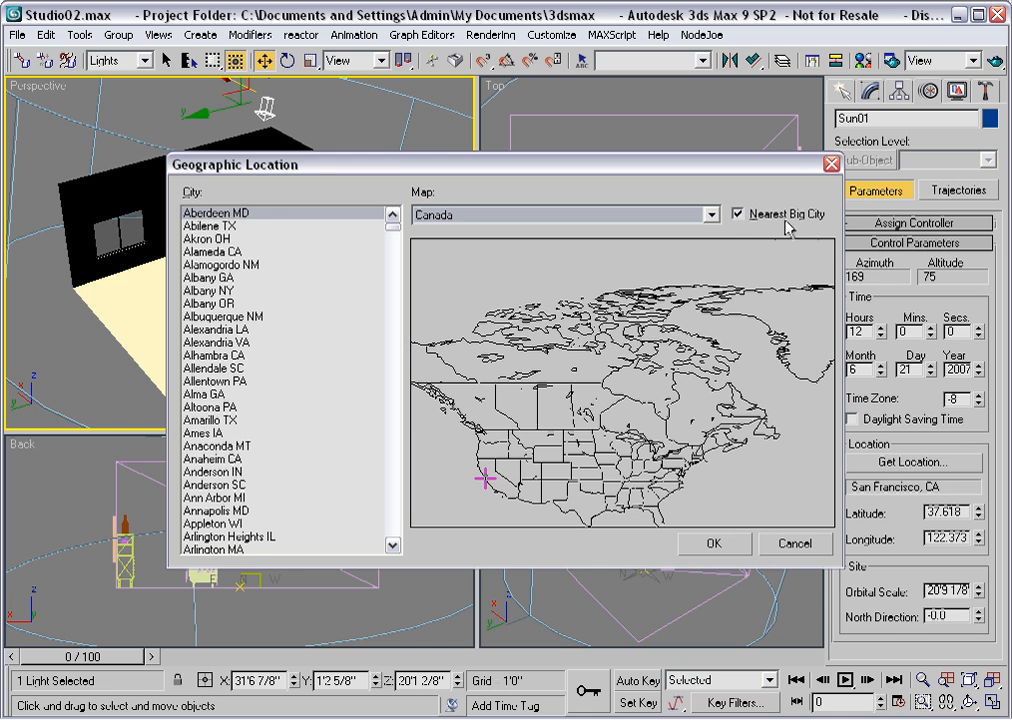
pyautogui.click(485, 427)
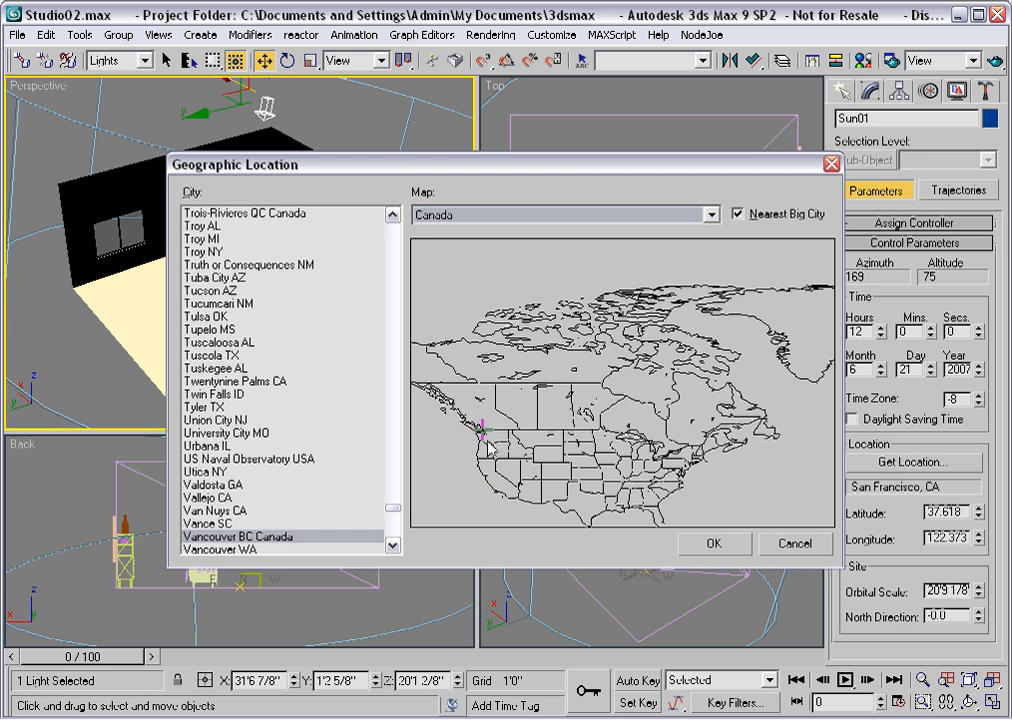
pyautogui.click(712, 543)
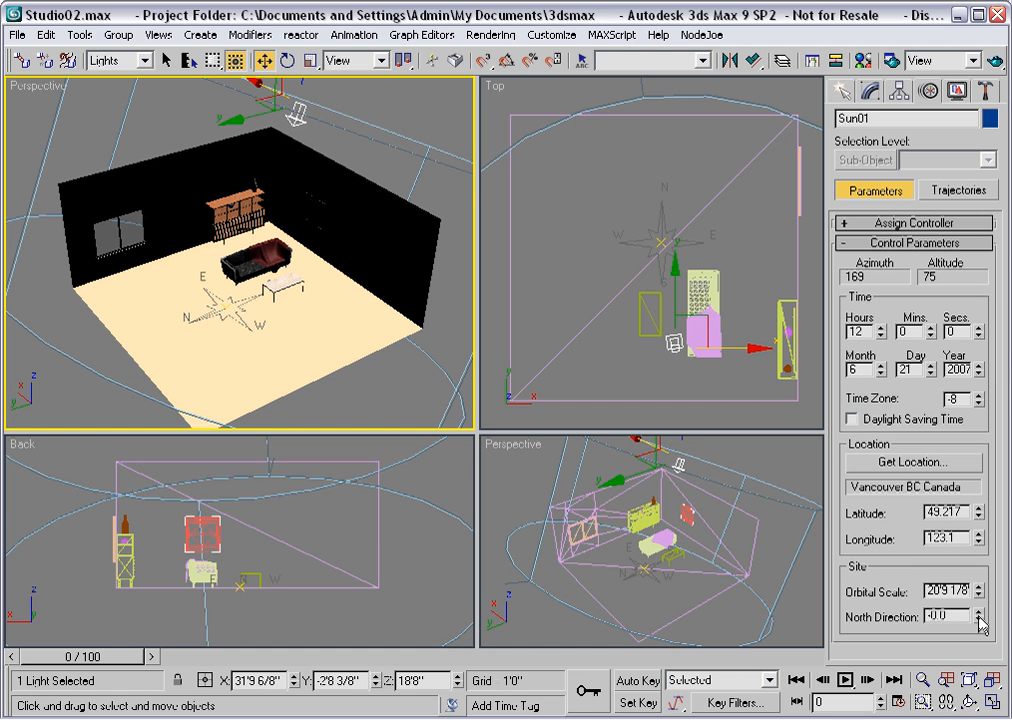
# Step: Set the sun system's north direction to 270 and its orbital scale to about 36'1 3/8"
pyautogui.moveTo(980, 624); pyautogui.dragTo(972, 348)
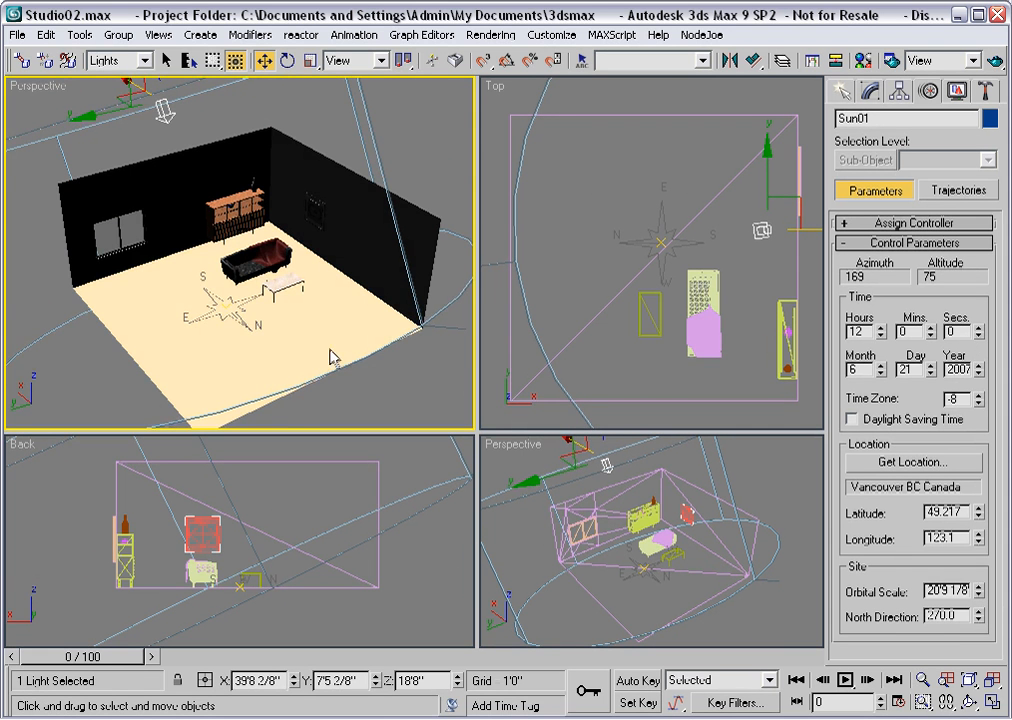
pyautogui.moveTo(328, 366); pyautogui.dragTo(358, 372, button='middle')
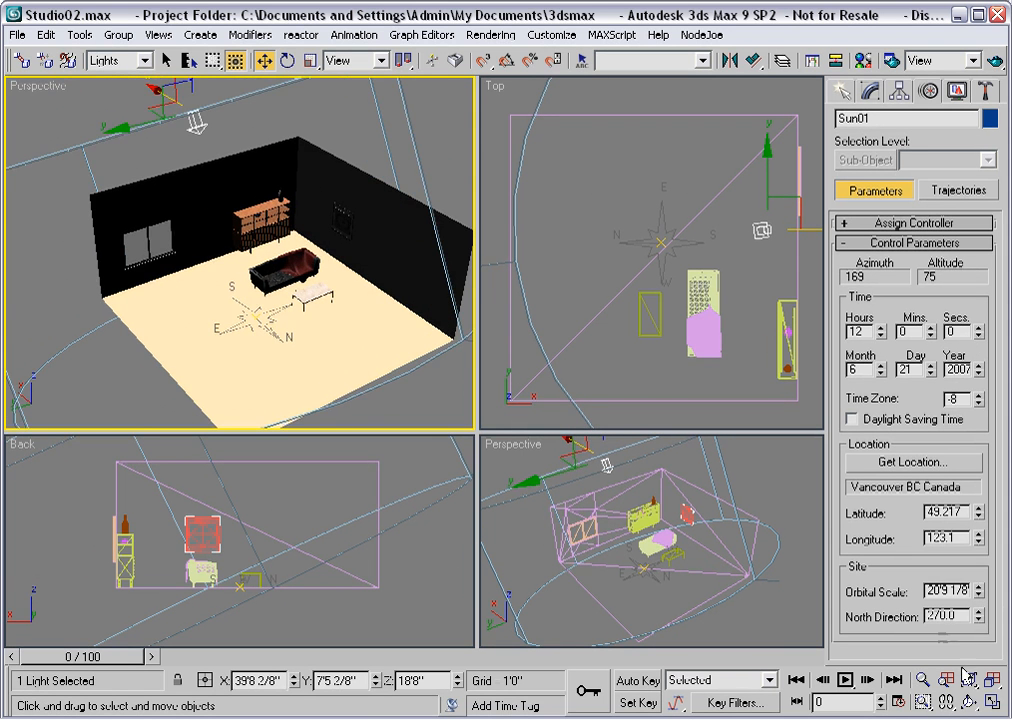
pyautogui.click(970, 704)
pyautogui.moveTo(174, 208); pyautogui.dragTo(245, 243)
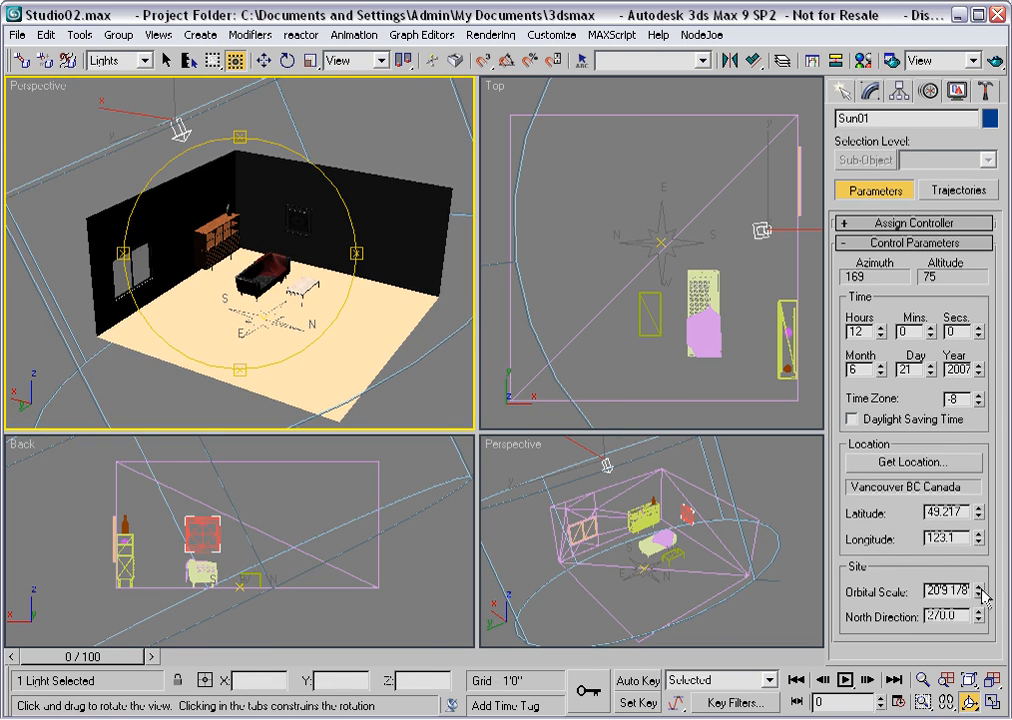
pyautogui.moveTo(980, 595); pyautogui.dragTo(960, 498)
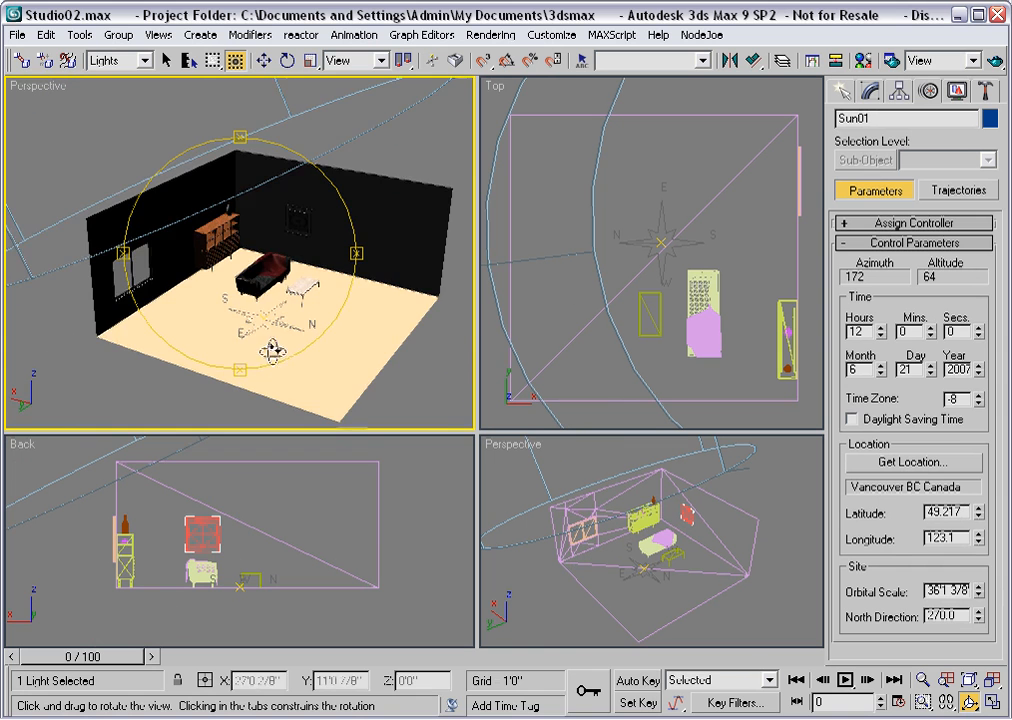
# Step: Set the sun's month to 12, keeping the whole sun system and room in the perspective view
pyautogui.moveTo(272, 352); pyautogui.dragTo(308, 384, button='middle')
pyautogui.scroll(-5, 310, 386)
pyautogui.moveTo(239, 382); pyautogui.dragTo(228, 399, button='middle')
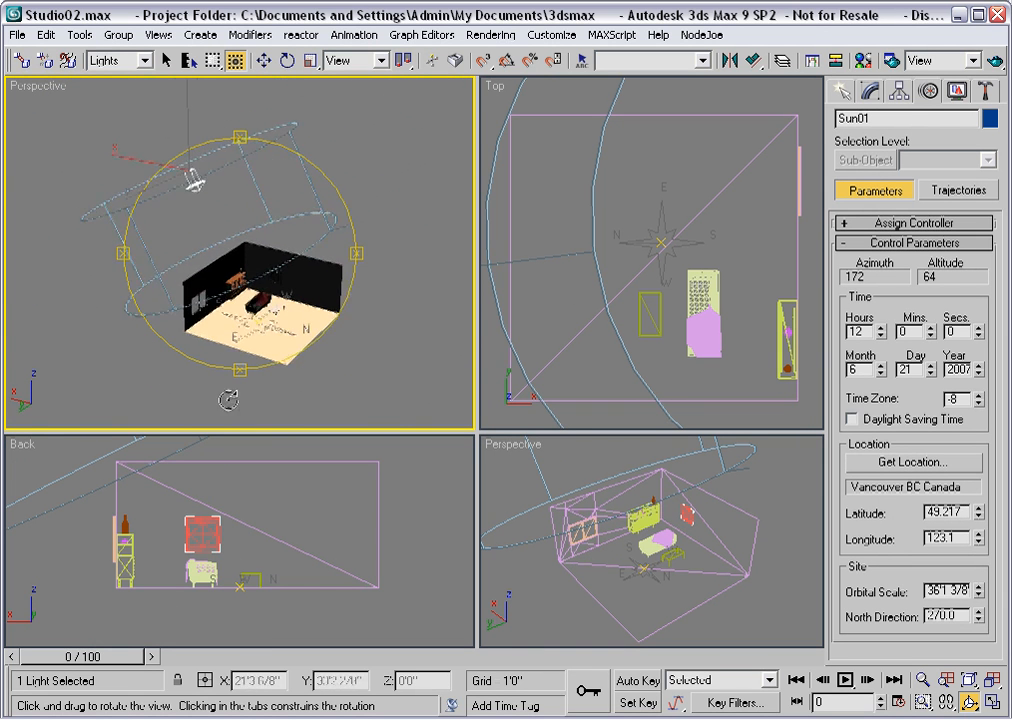
pyautogui.moveTo(228, 399); pyautogui.dragTo(270, 286)
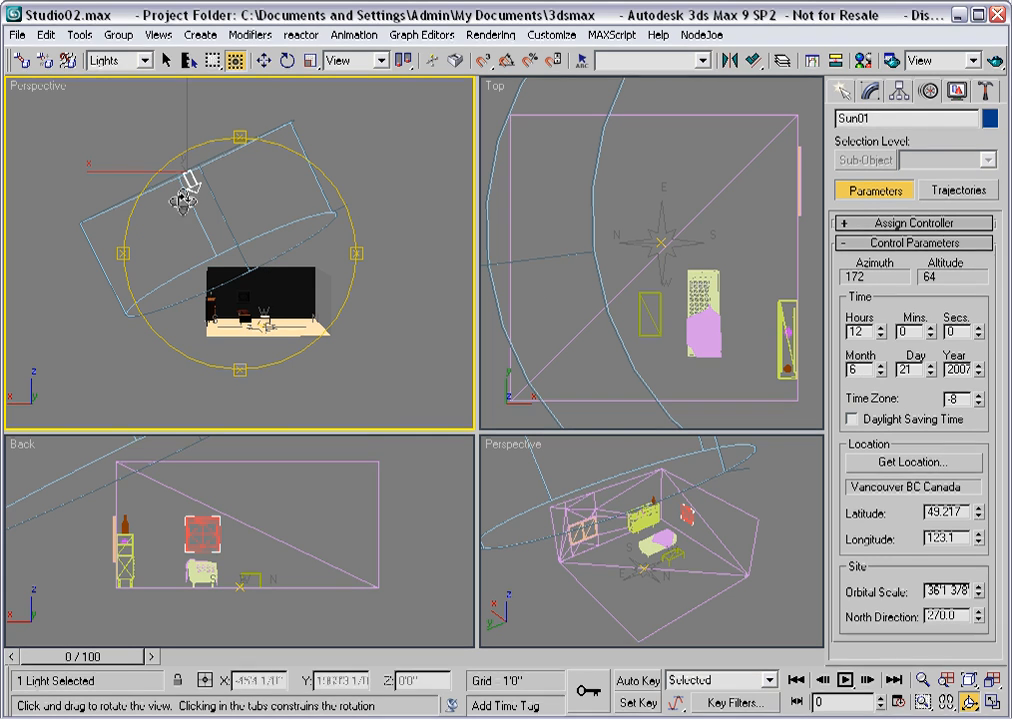
pyautogui.click(881, 365)
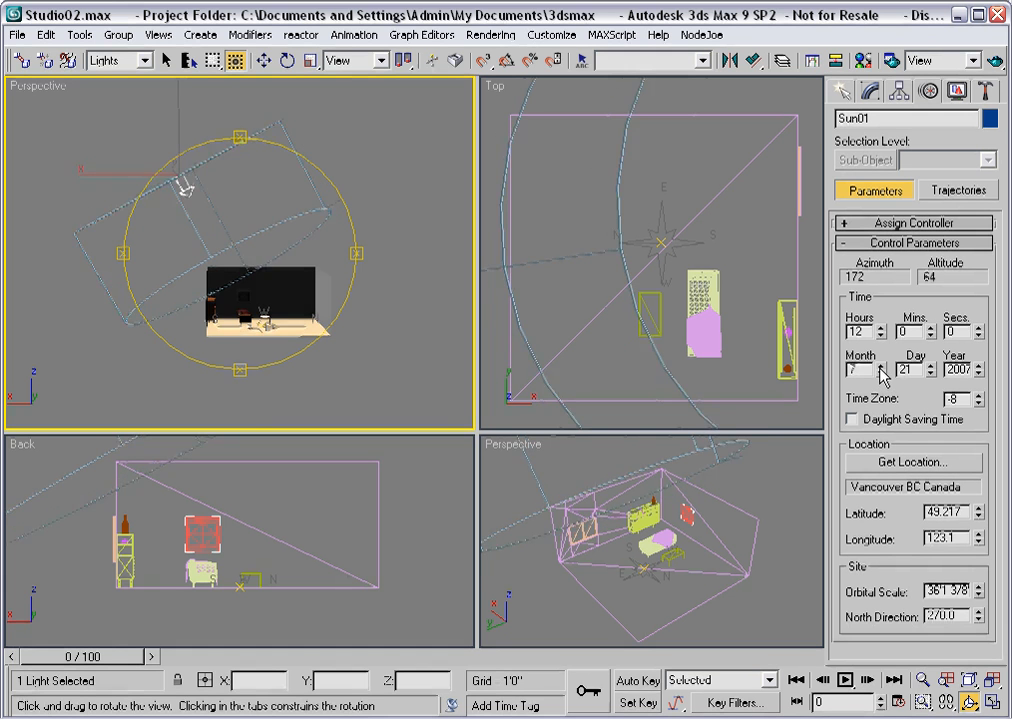
pyautogui.click(881, 365)
pyautogui.click(881, 365)
pyautogui.click(881, 365)
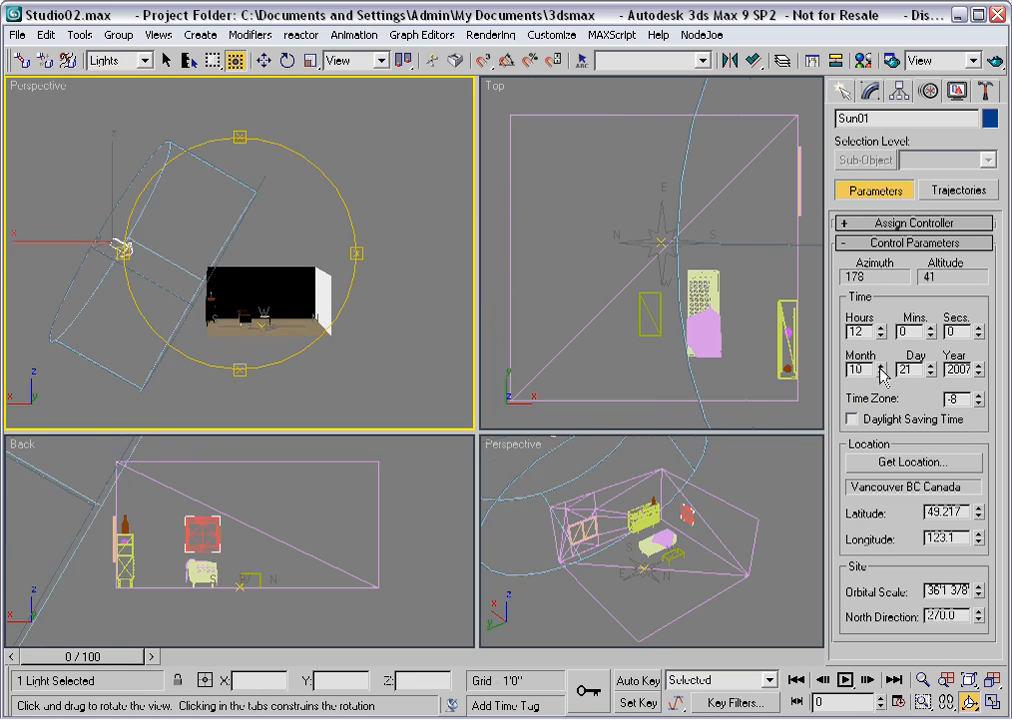
pyautogui.click(880, 366)
pyautogui.click(880, 366)
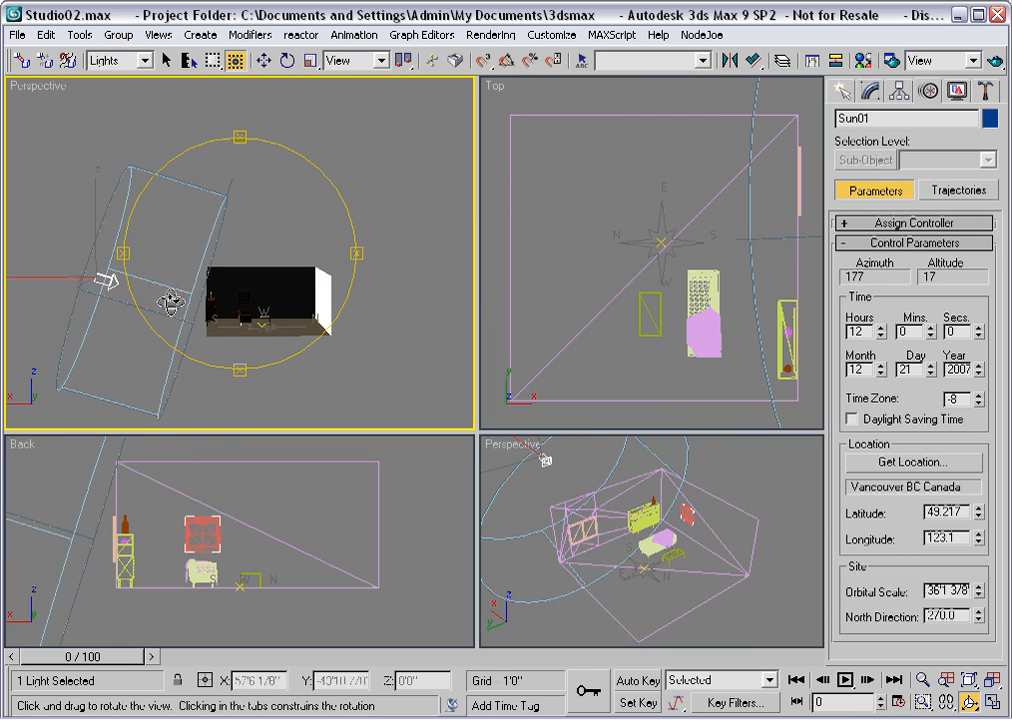
# Step: Try the sun's time at 8 hours and return it to 12 hours
pyautogui.moveTo(133, 296); pyautogui.dragTo(389, 327)
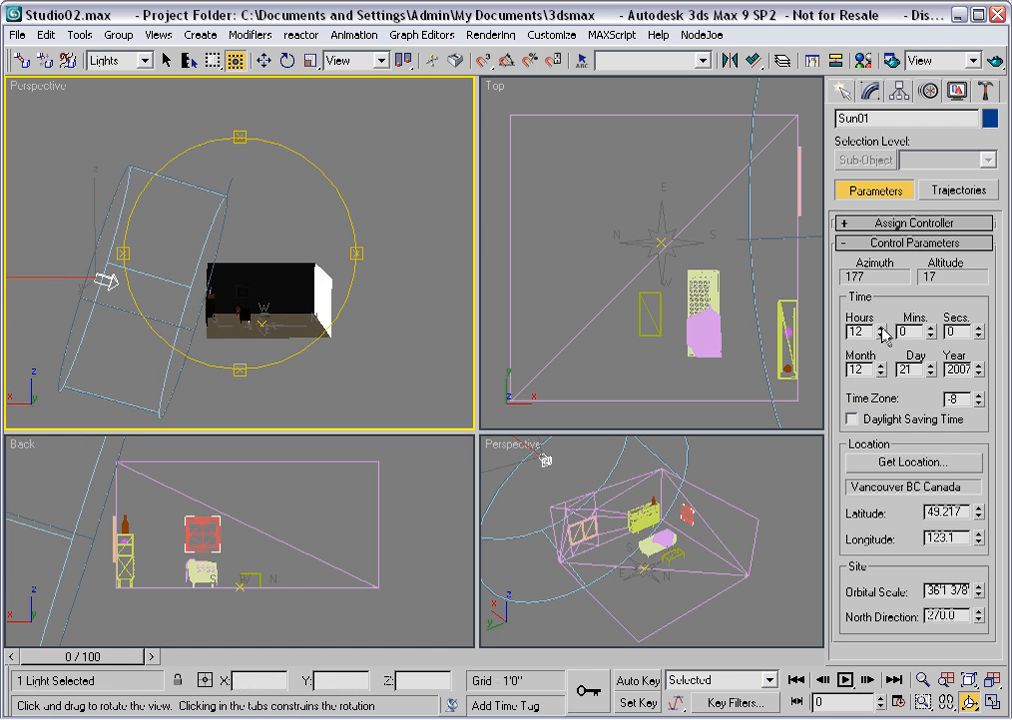
pyautogui.moveTo(210, 287); pyautogui.dragTo(136, 292)
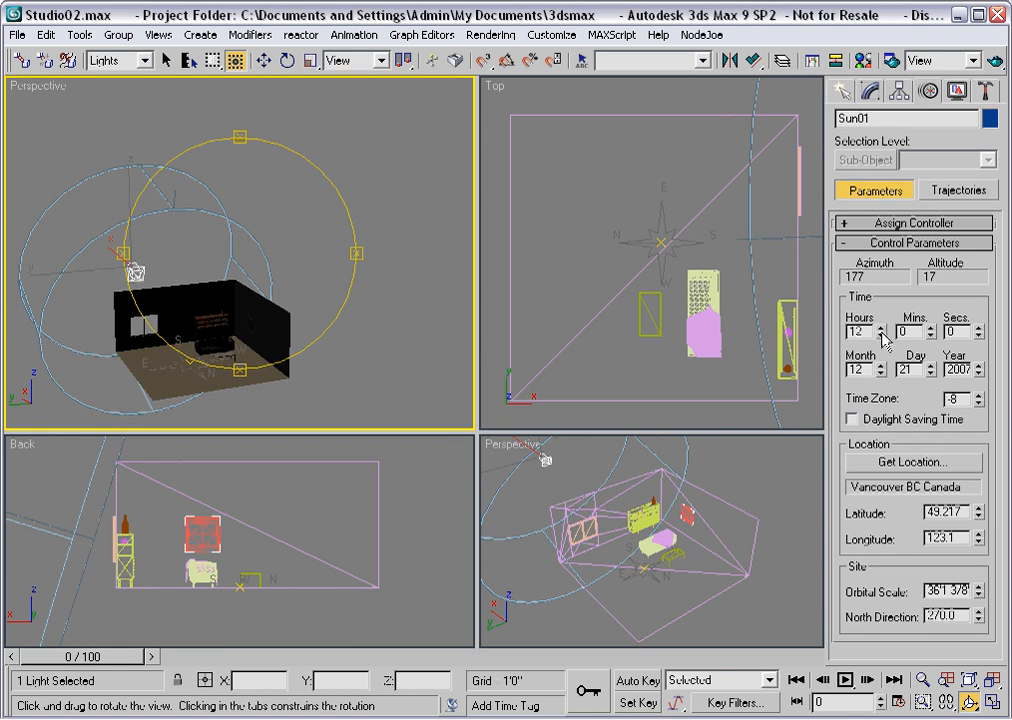
pyautogui.moveTo(881, 331); pyautogui.dragTo(885, 336)
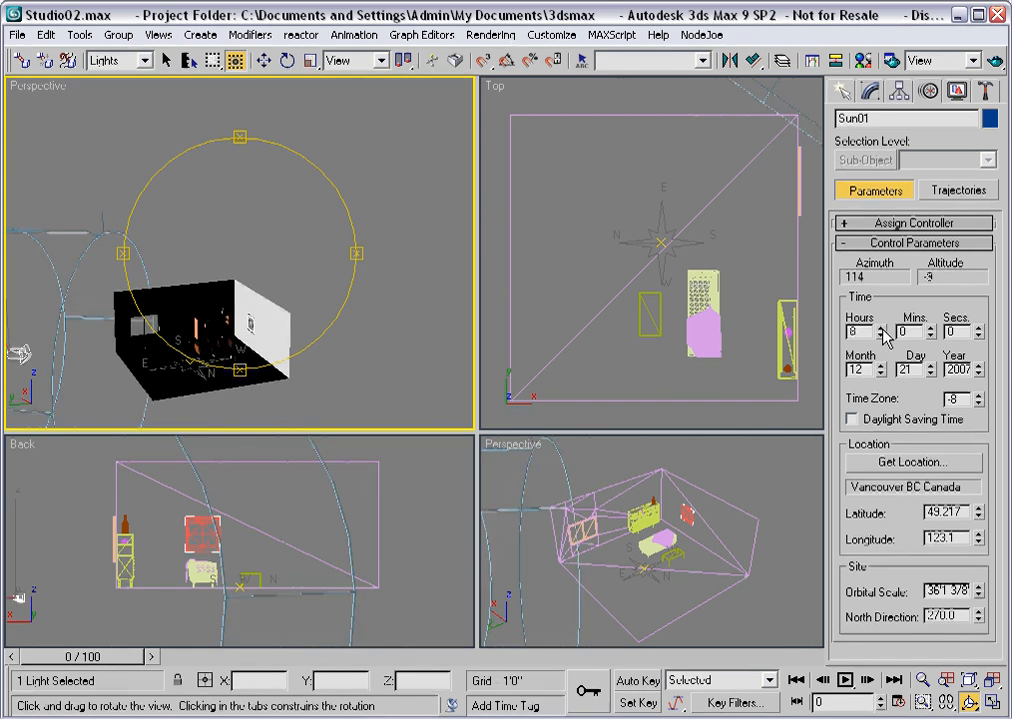
pyautogui.moveTo(885, 336); pyautogui.dragTo(883, 415)
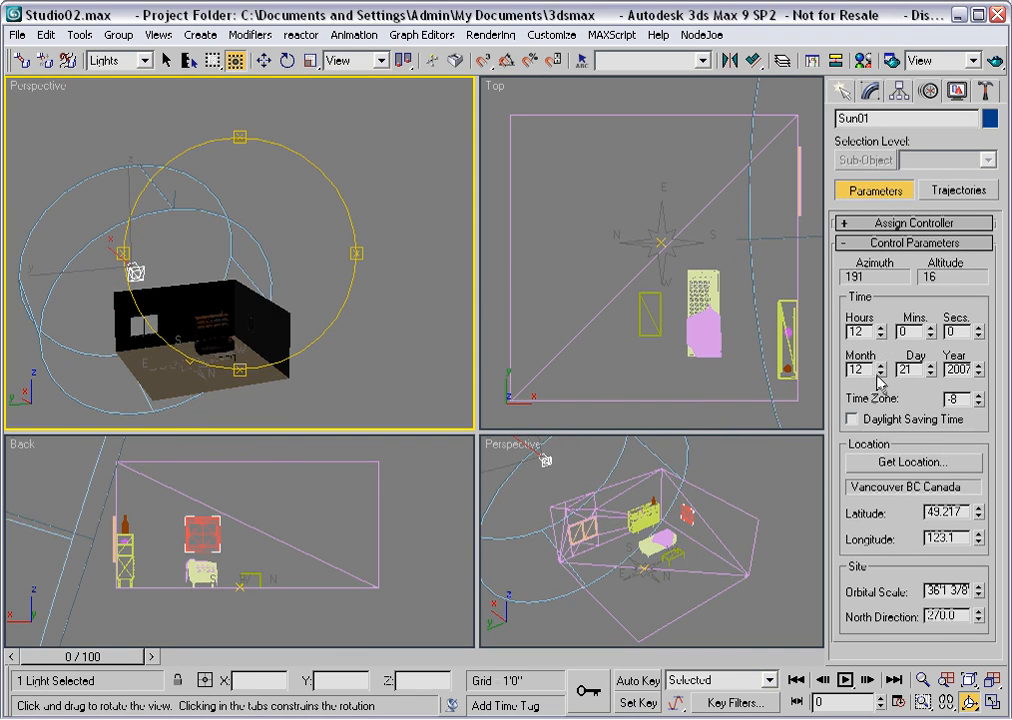
# Step: Turn on Daylight Saving Time for the sun and set its month to 8
pyautogui.click(852, 419)
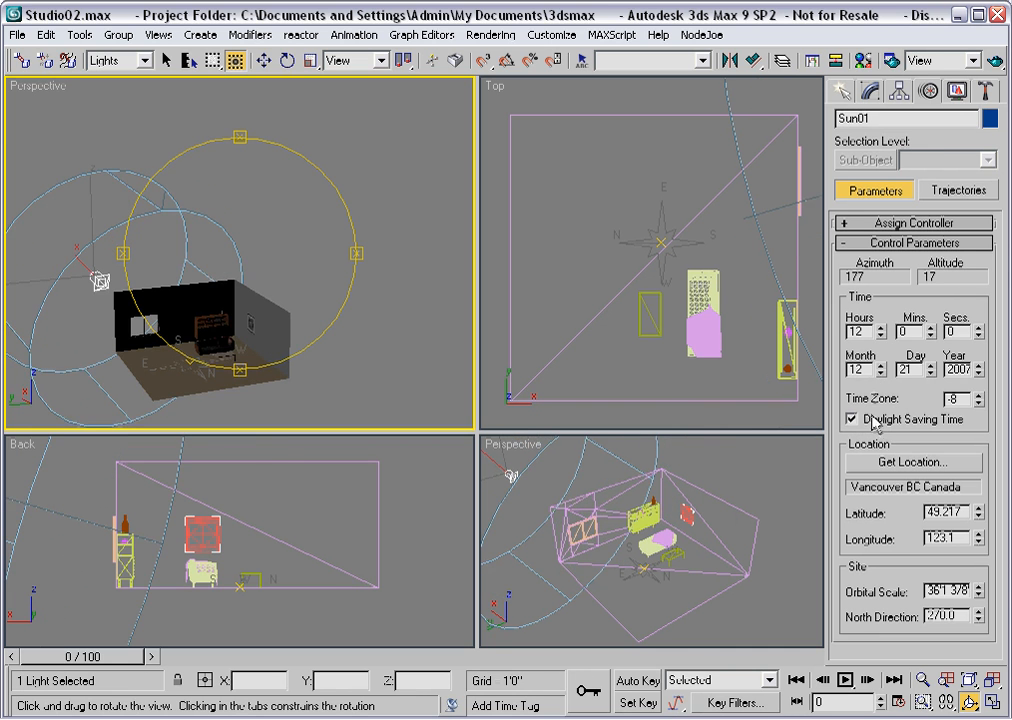
pyautogui.click(881, 374)
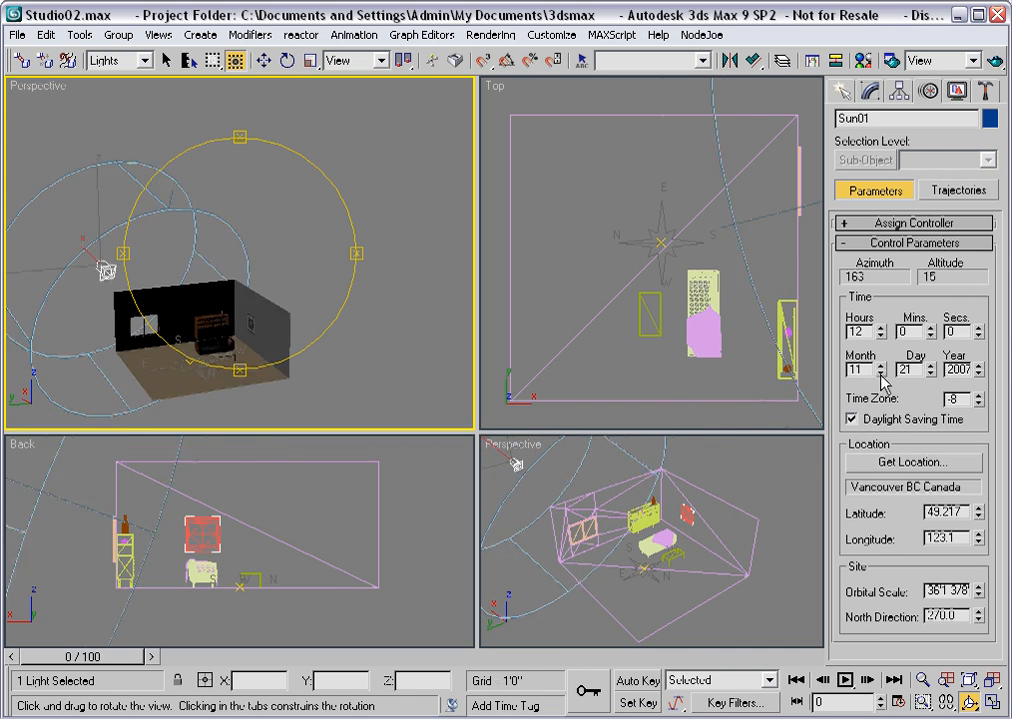
pyautogui.click(881, 374)
pyautogui.click(881, 374)
pyautogui.click(881, 374)
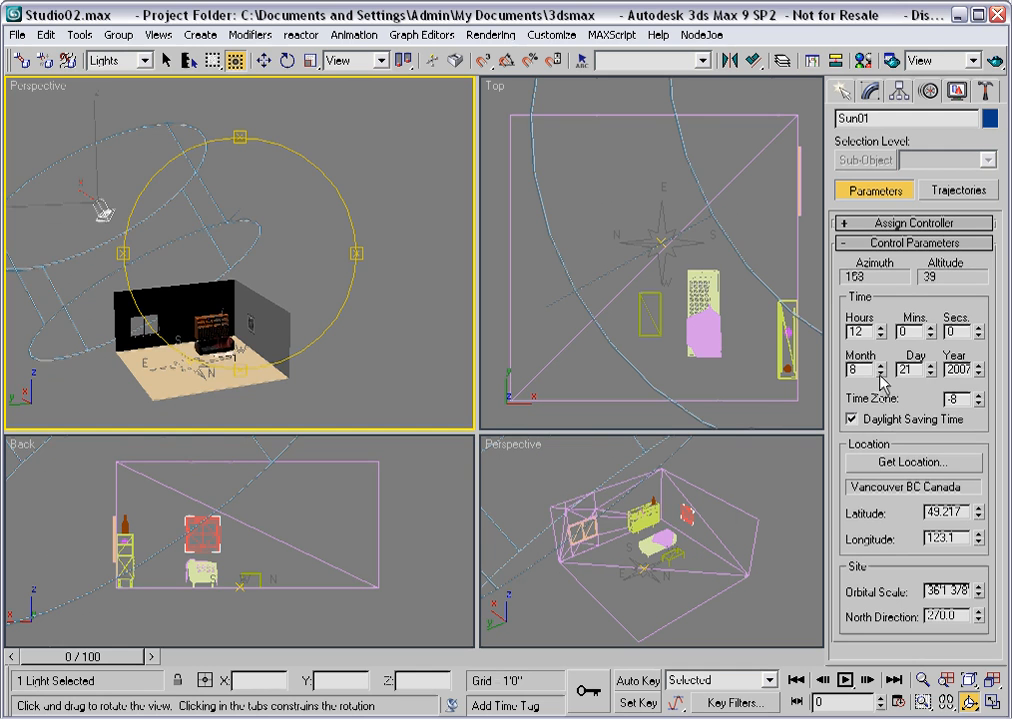
pyautogui.click(852, 419)
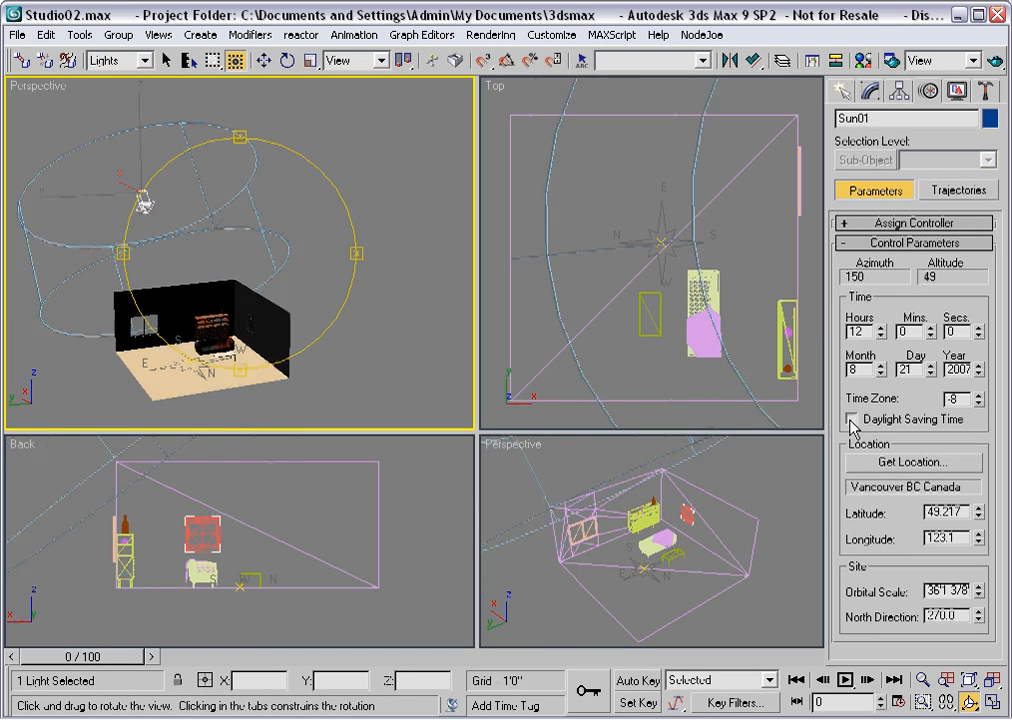
pyautogui.click(852, 419)
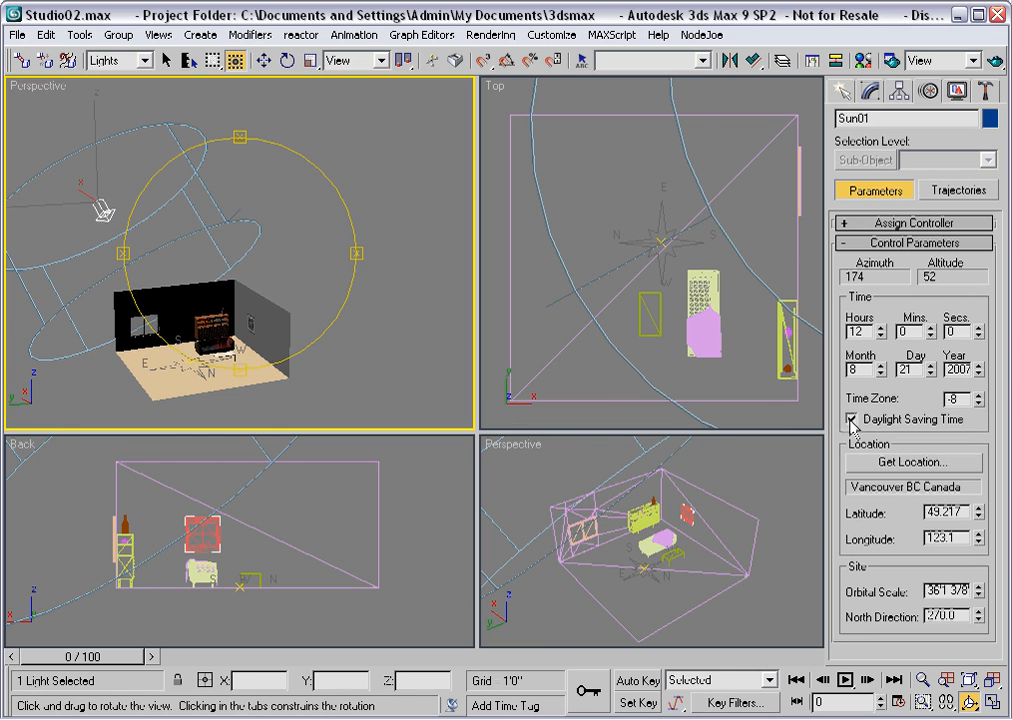
# Step: Show the sun light's intensity, color and attenuation parameters
pyautogui.moveTo(172, 210); pyautogui.dragTo(90, 215)
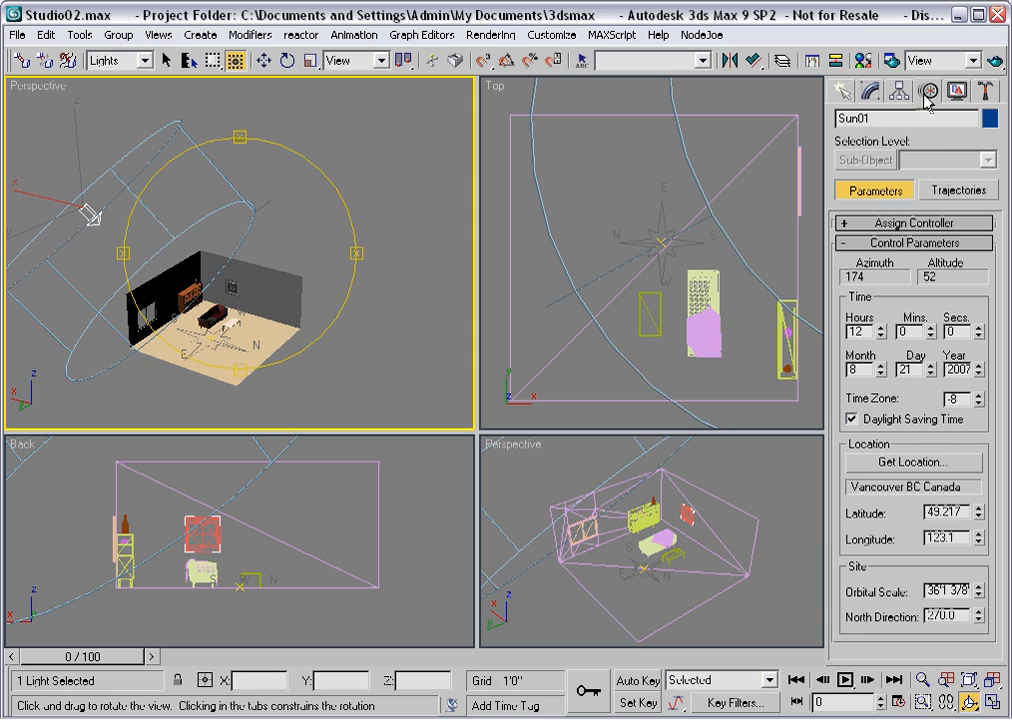
pyautogui.click(869, 98)
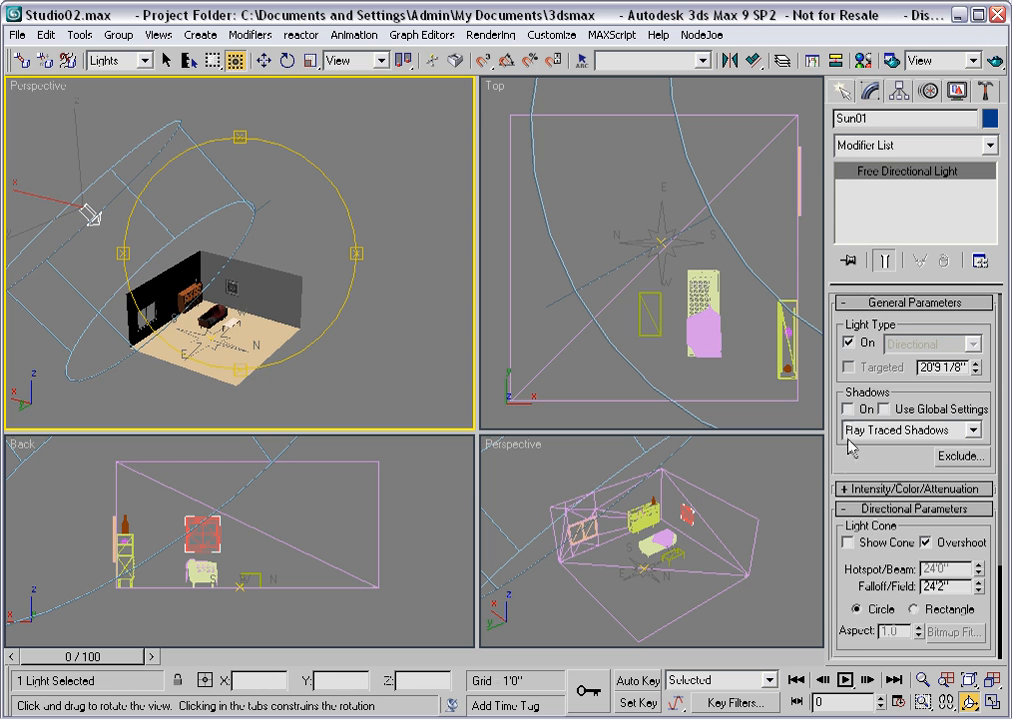
pyautogui.click(873, 490)
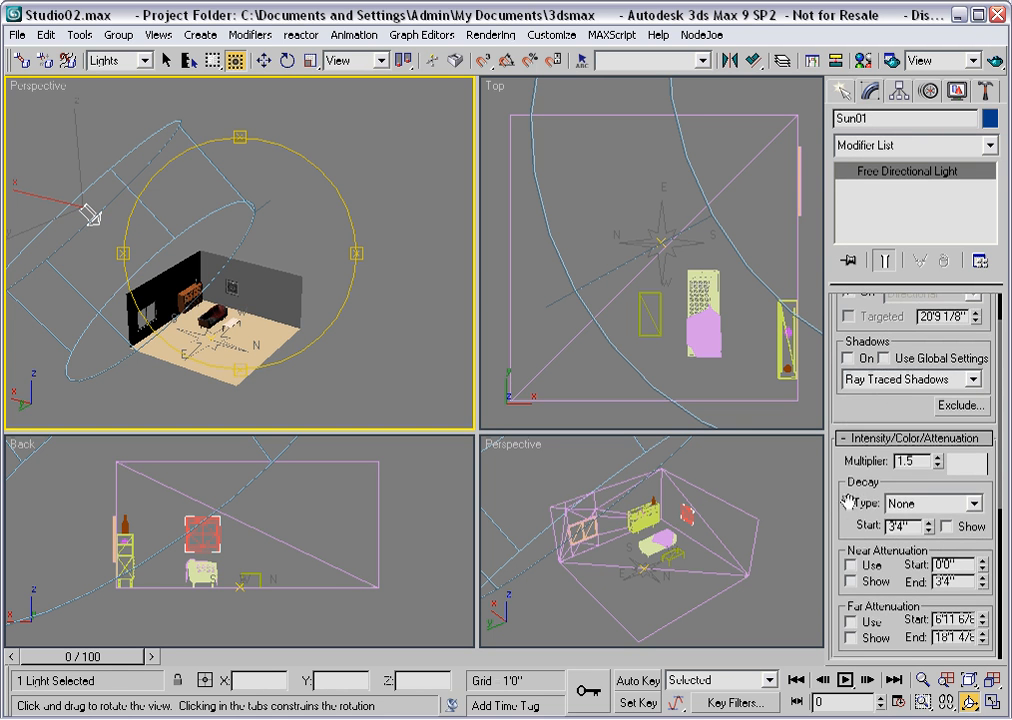